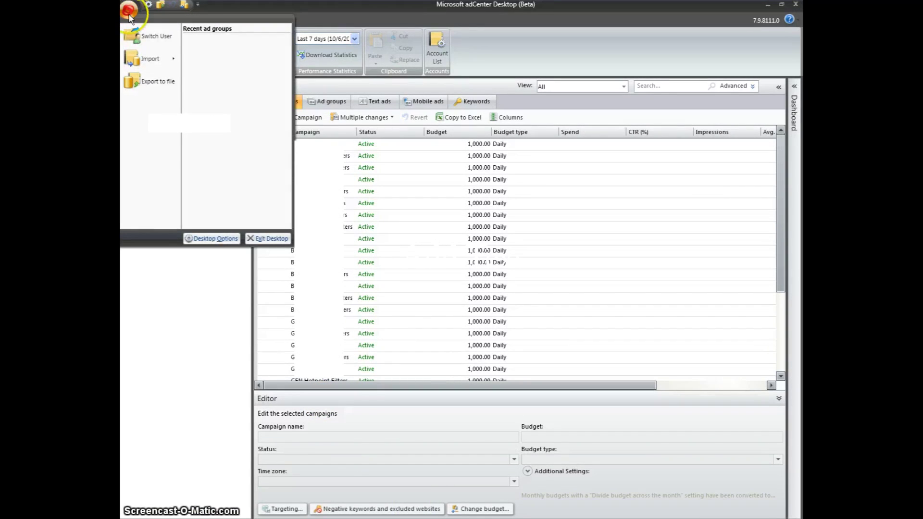
Step: Switch to another saved user account and sign in with its password
{"action": "left_click", "coordinate": [133, 43]}
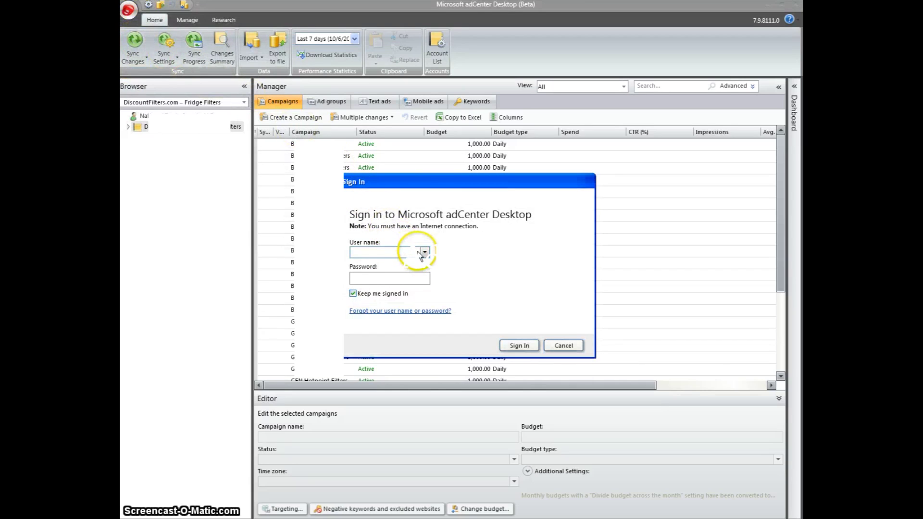
{"action": "left_click", "coordinate": [425, 252]}
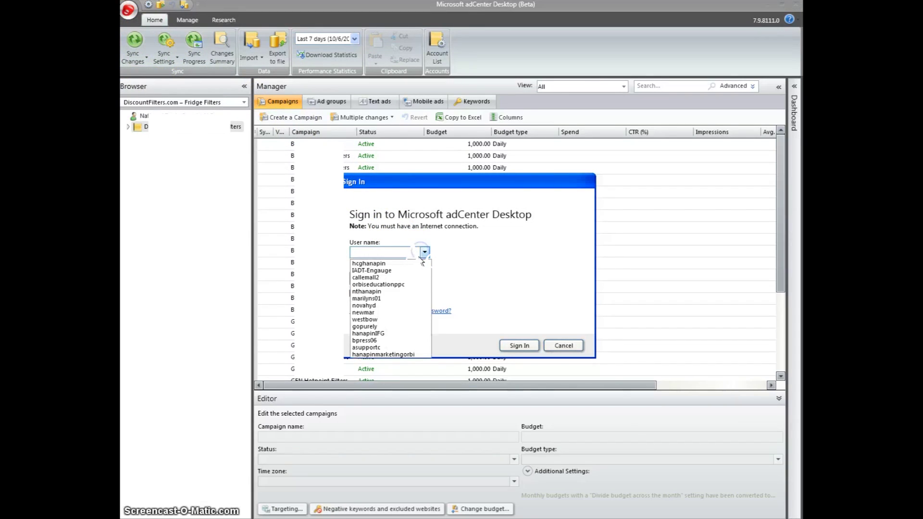
{"action": "left_click", "coordinate": [412, 313]}
{"action": "left_click", "coordinate": [407, 278]}
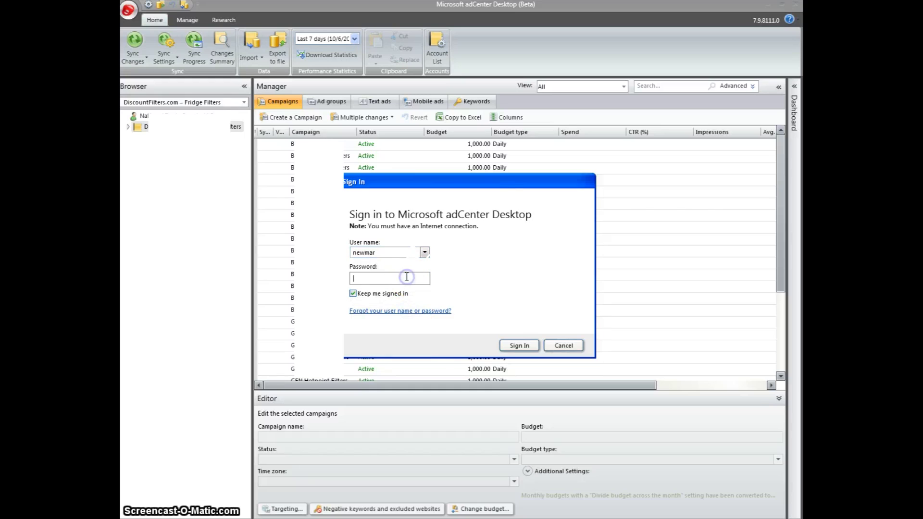
{"action": "type", "text": "•••••••••••••"}
{"action": "key", "text": "Return"}
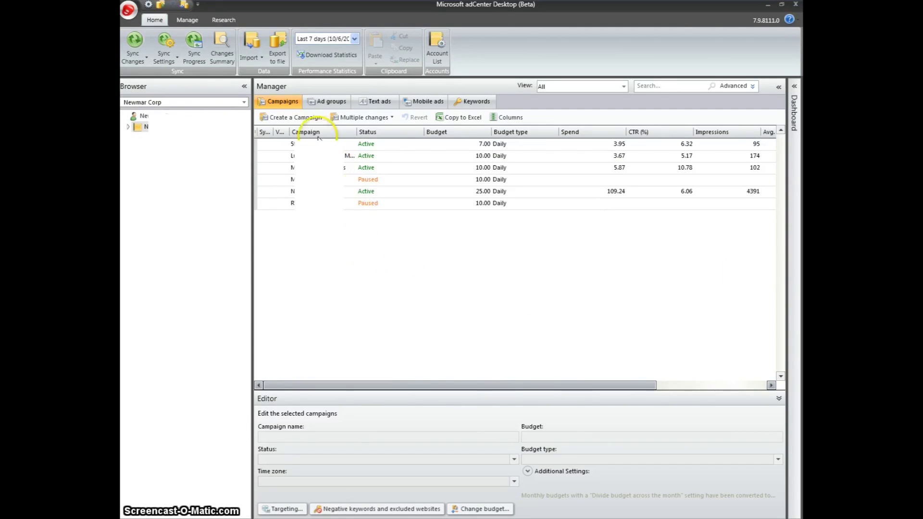
Step: Browse the Ad groups, Text ads and Keywords views, expand the account tree, then return to Campaigns
{"action": "left_click", "coordinate": [329, 103]}
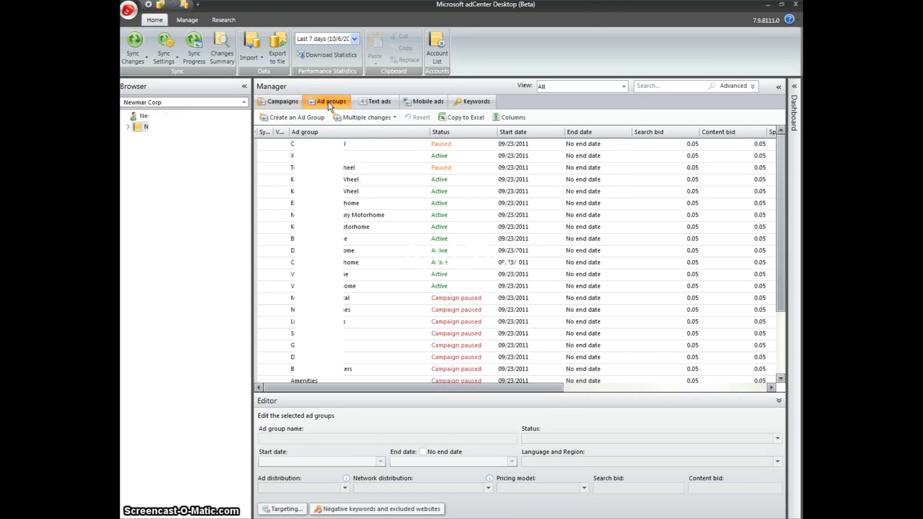
{"action": "left_click", "coordinate": [375, 103]}
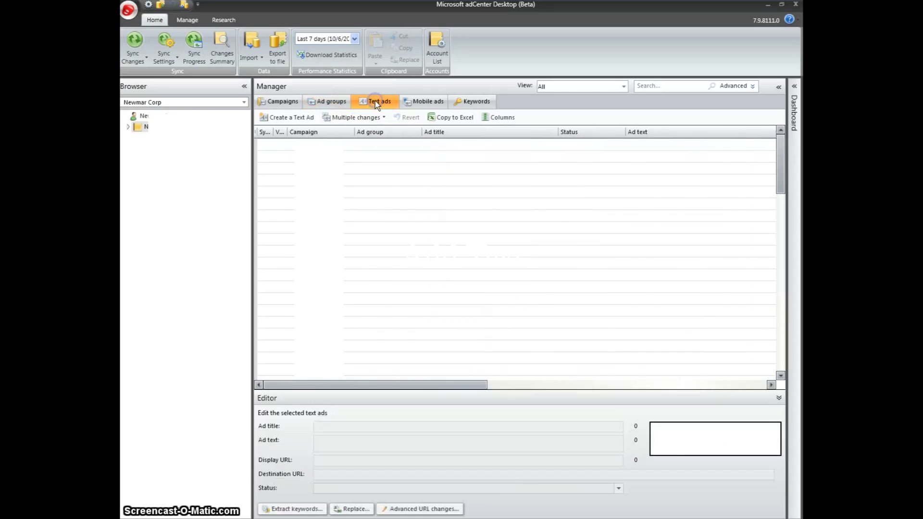
{"action": "left_click", "coordinate": [457, 102]}
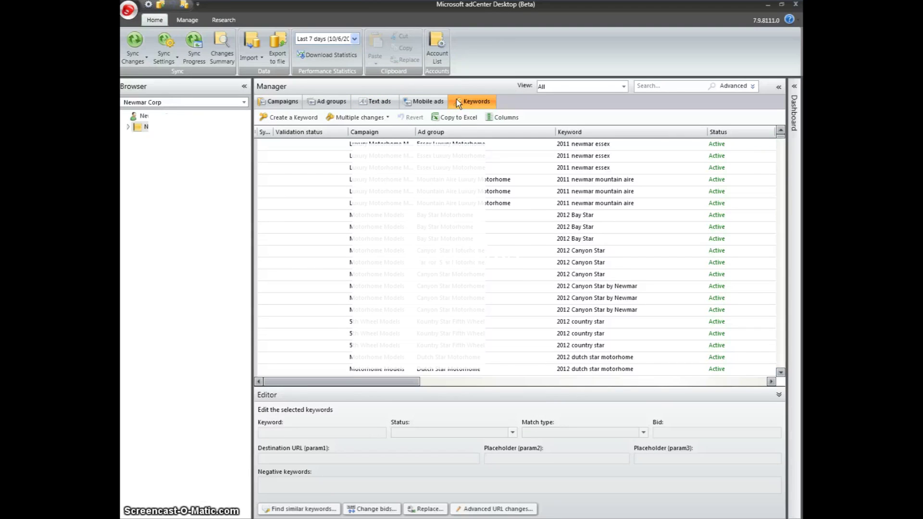
{"action": "left_click", "coordinate": [128, 126]}
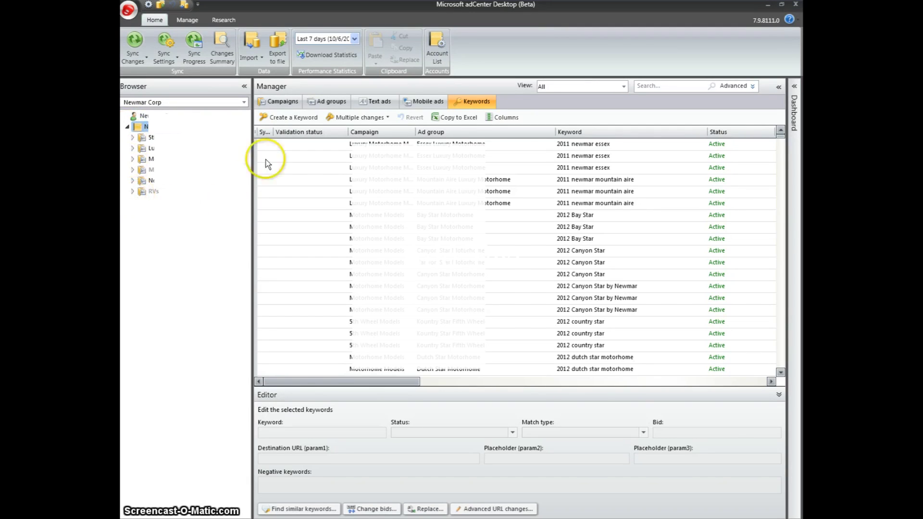
{"action": "left_click", "coordinate": [272, 102]}
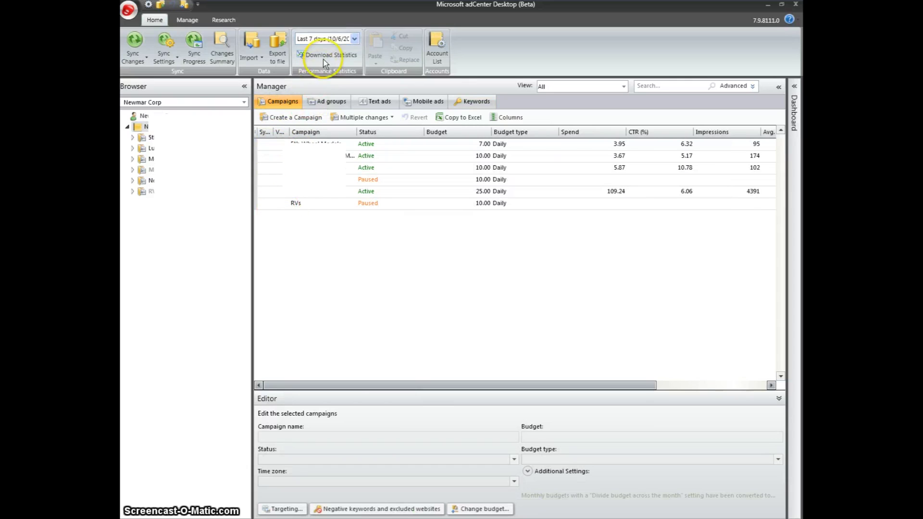
Step: Download performance statistics for the Last week date range
{"action": "left_click", "coordinate": [355, 39]}
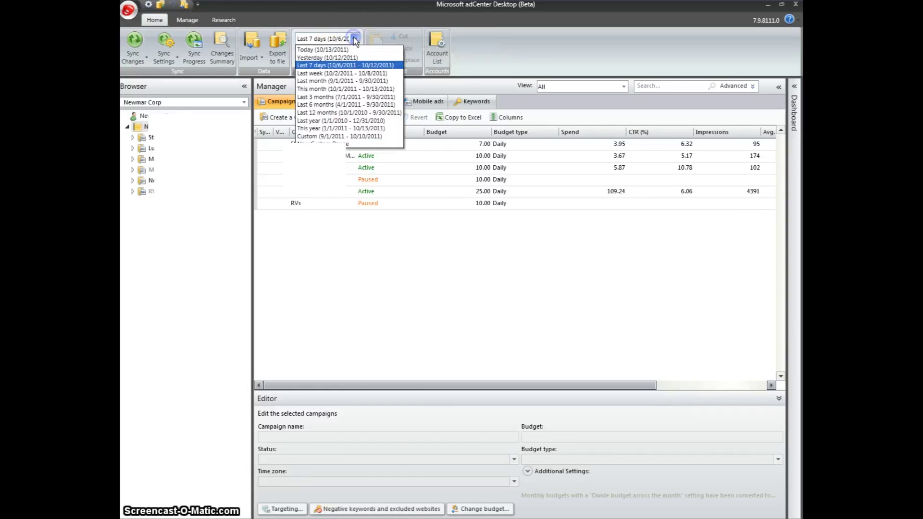
{"action": "left_click", "coordinate": [355, 74]}
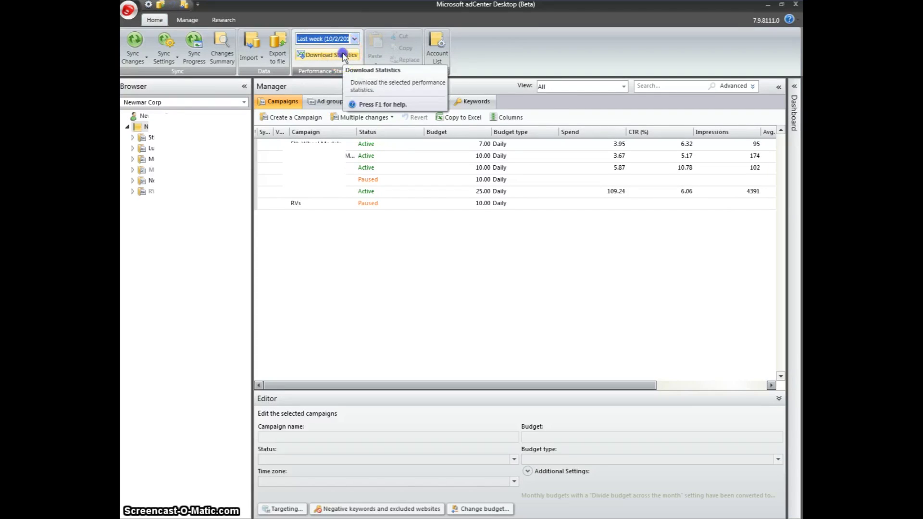
{"action": "left_click", "coordinate": [342, 54]}
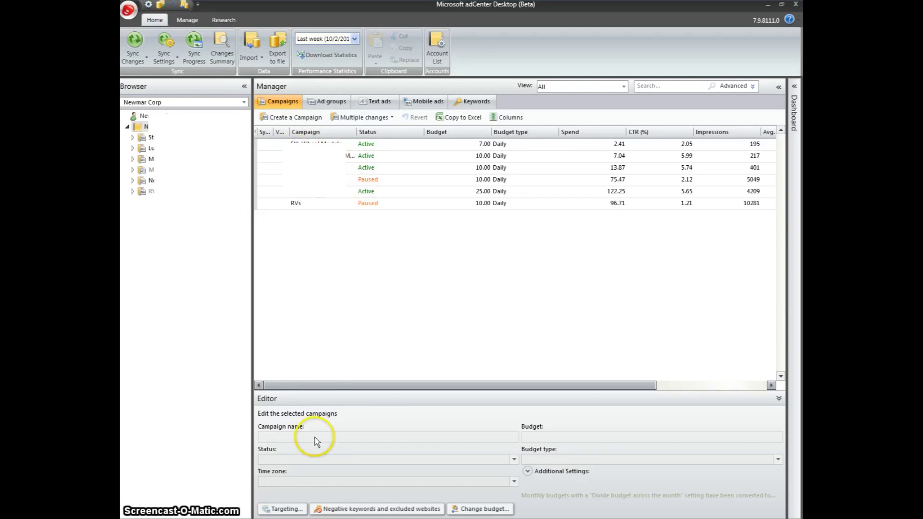
{"action": "left_click", "coordinate": [279, 386]}
{"action": "left_click_drag", "start_coordinate": [279, 386], "coordinate": [444, 380]}
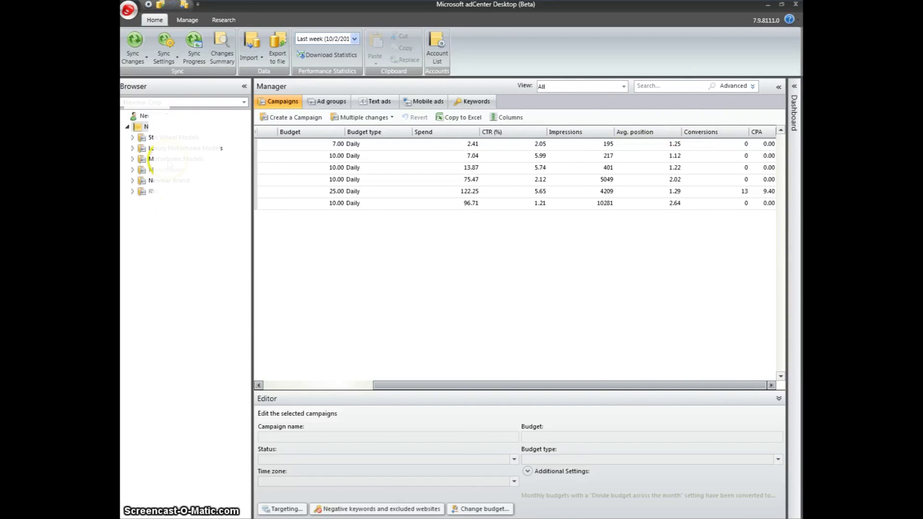
Step: Review the ad group statistics columns, then show the keyword list
{"action": "left_click", "coordinate": [332, 102]}
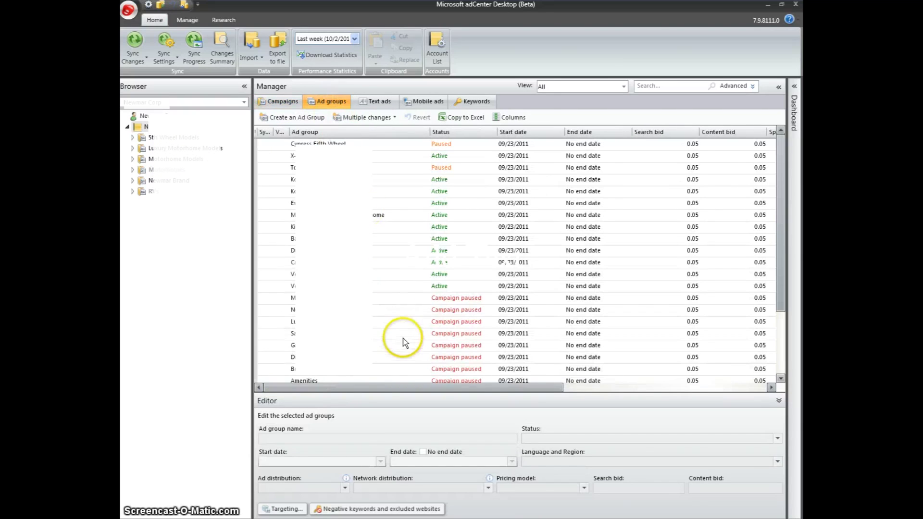
{"action": "left_click_drag", "start_coordinate": [395, 392], "coordinate": [591, 385]}
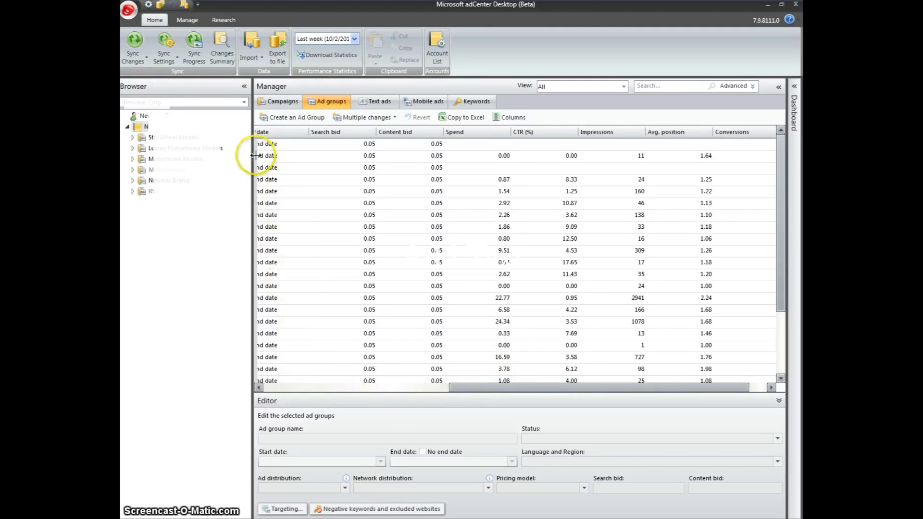
{"action": "left_click", "coordinate": [297, 388]}
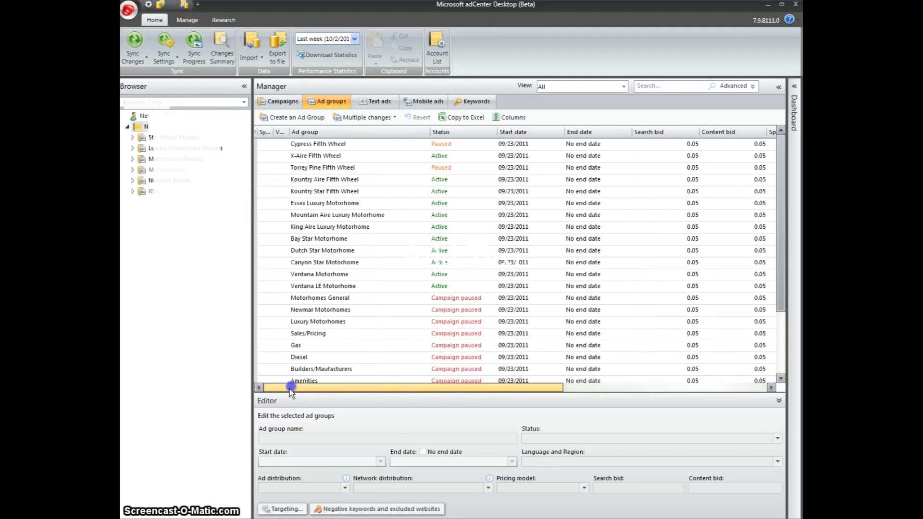
{"action": "left_click", "coordinate": [246, 328]}
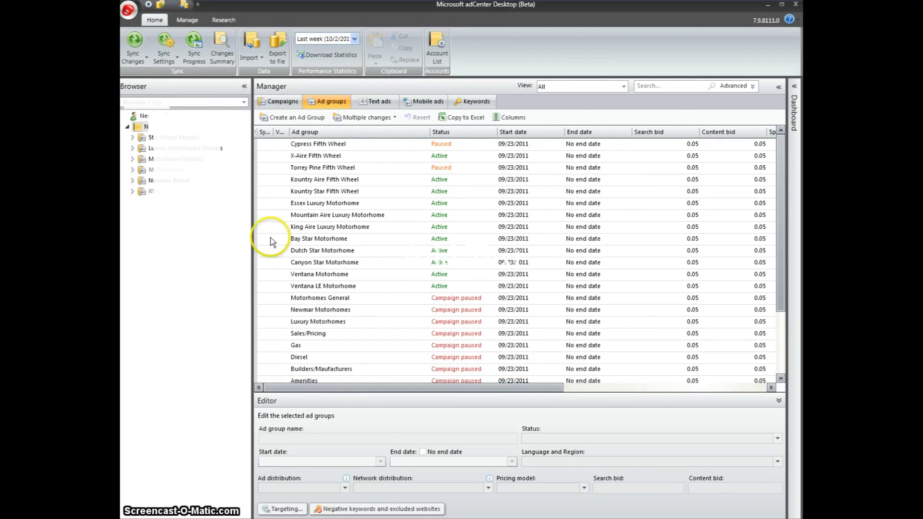
{"action": "left_click", "coordinate": [483, 103]}
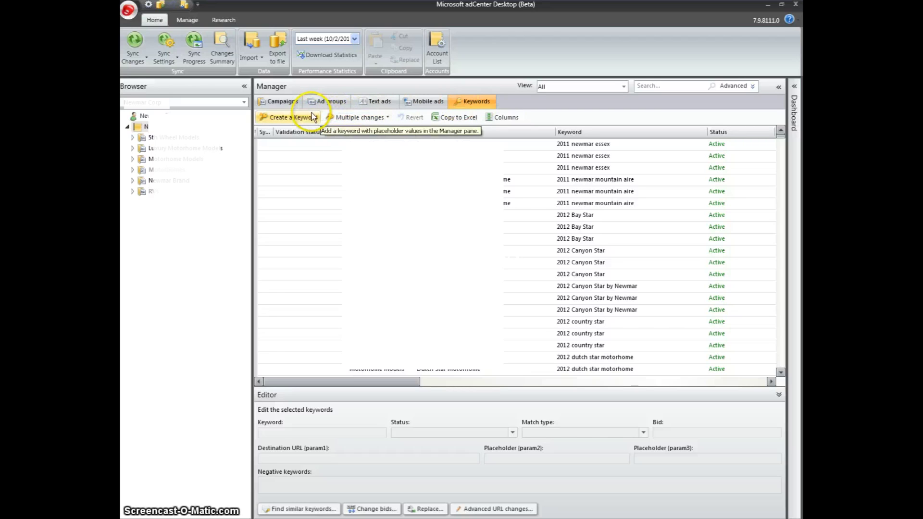
Step: Start a Multiple changes keyword wizard with campaigns and ad groups specified in the keyword data
{"action": "left_click", "coordinate": [344, 115]}
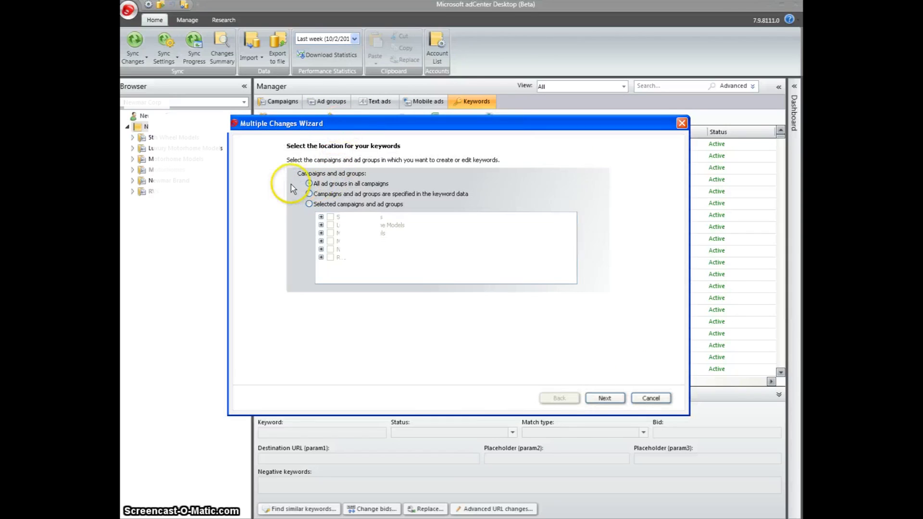
{"action": "left_click", "coordinate": [310, 194]}
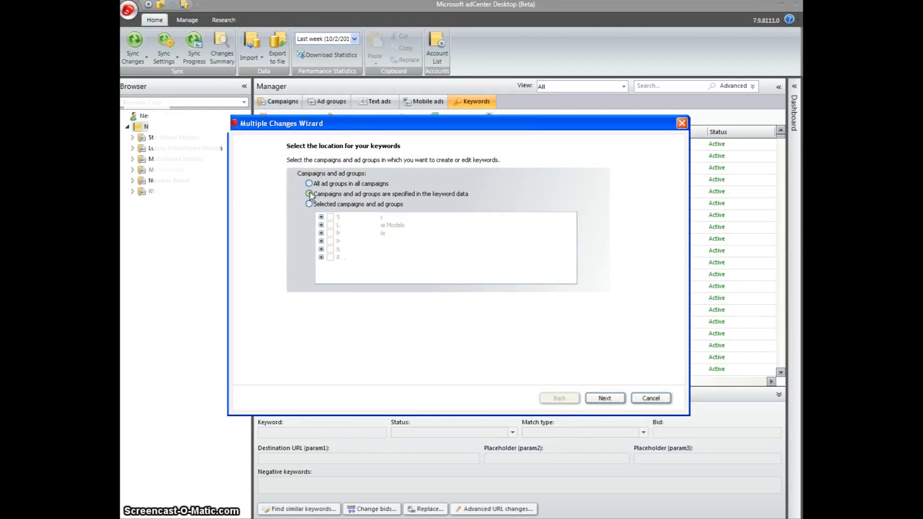
{"action": "left_click", "coordinate": [612, 399]}
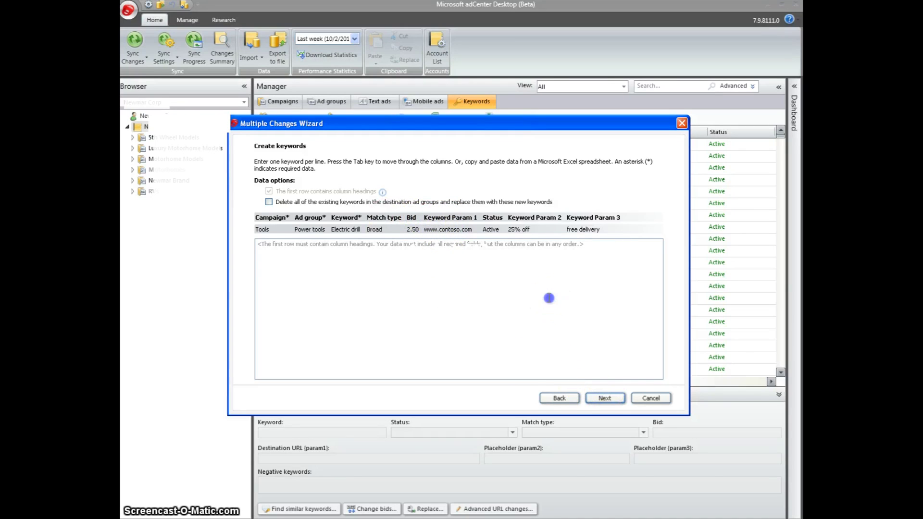
Step: Paste the keyword rows copied from the Excel bid-changes sheet into the wizard
{"action": "left_click", "coordinate": [549, 297]}
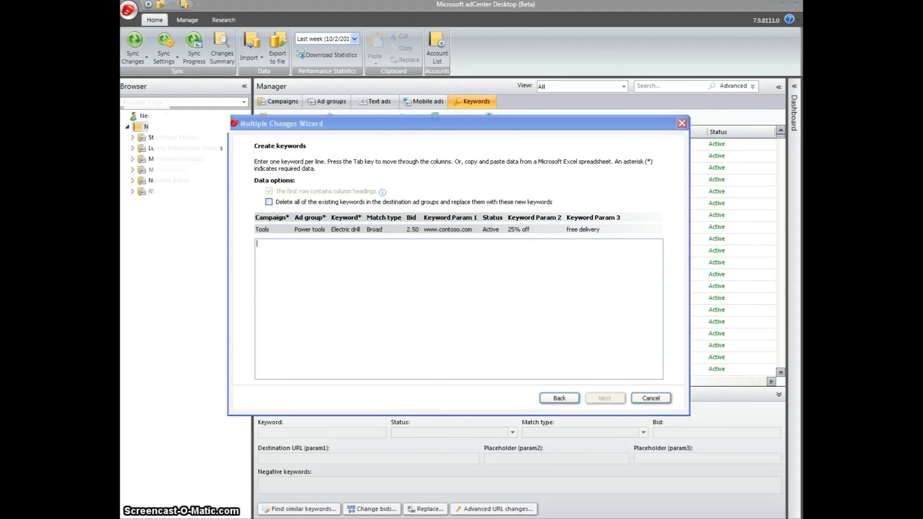
{"action": "key", "text": "alt+Tab"}
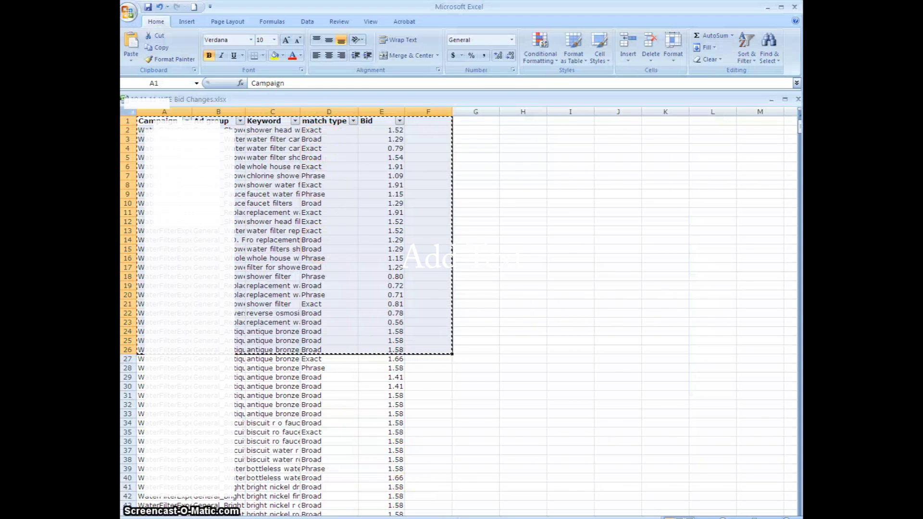
{"action": "key", "text": "alt+Tab"}
{"action": "key", "text": "ctrl+v"}
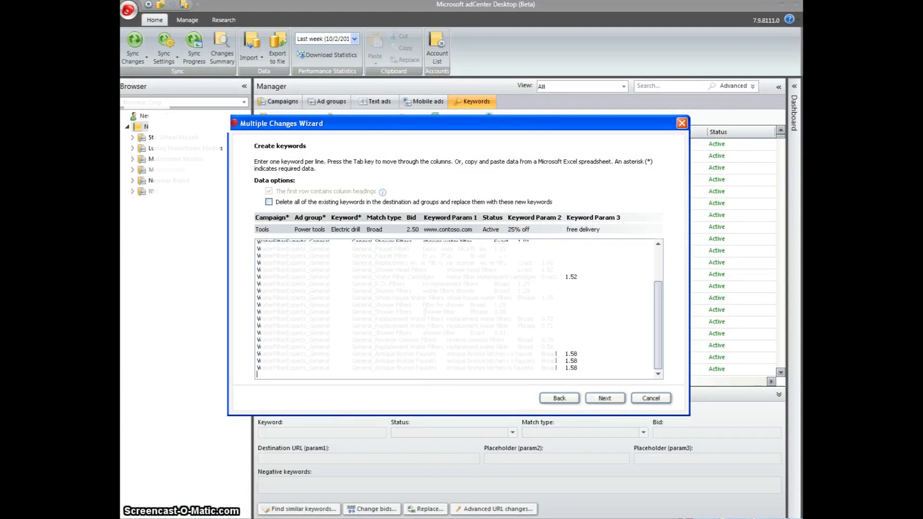
Step: Import the pasted data as 1 new campaign, 10 ad groups and 21 keywords
{"action": "left_click", "coordinate": [603, 398]}
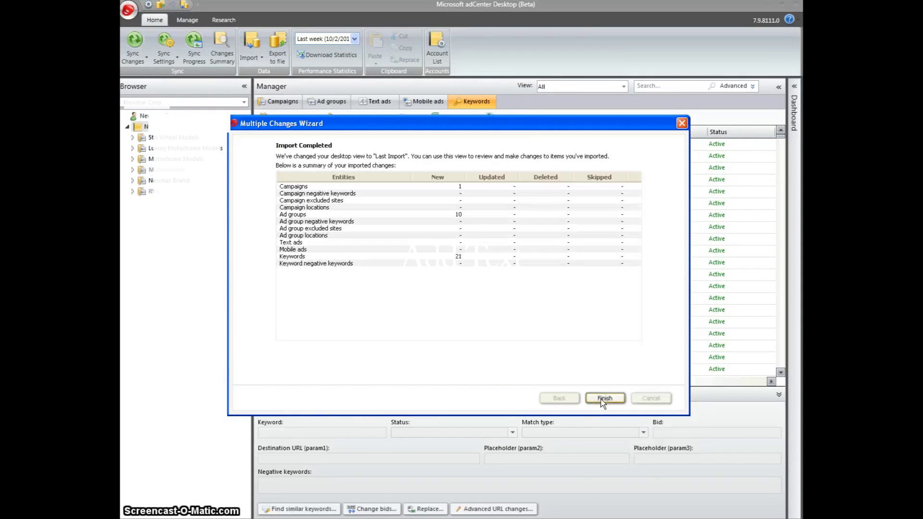
{"action": "left_click", "coordinate": [457, 296]}
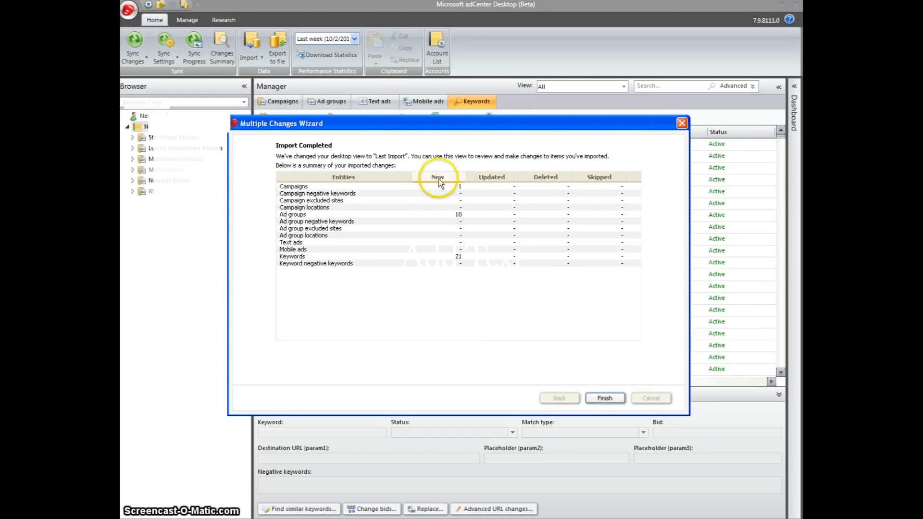
{"action": "left_click", "coordinate": [603, 398]}
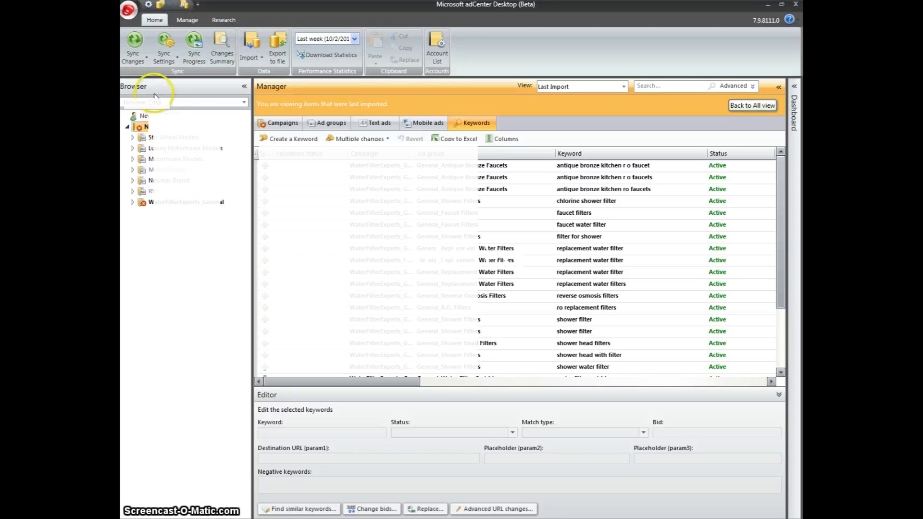
Step: Download the account's changes only, replacing the local data
{"action": "left_click", "coordinate": [135, 59]}
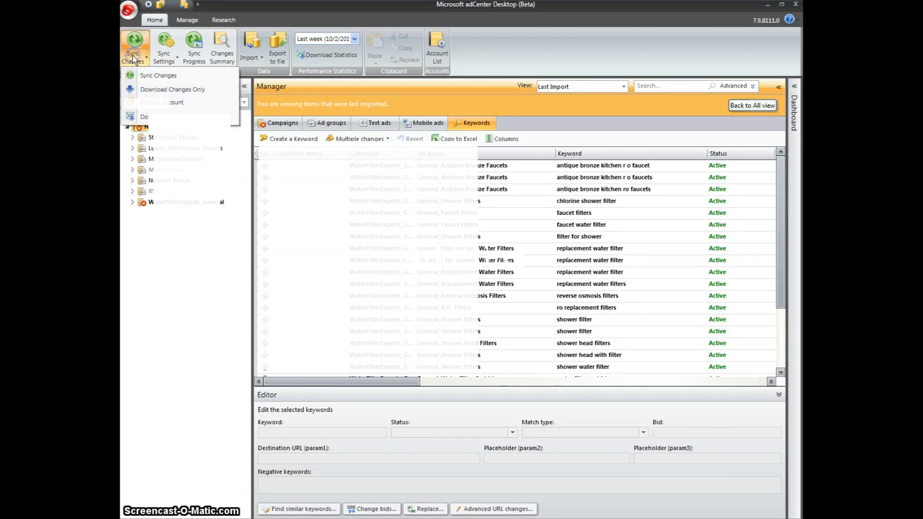
{"action": "left_click", "coordinate": [151, 92]}
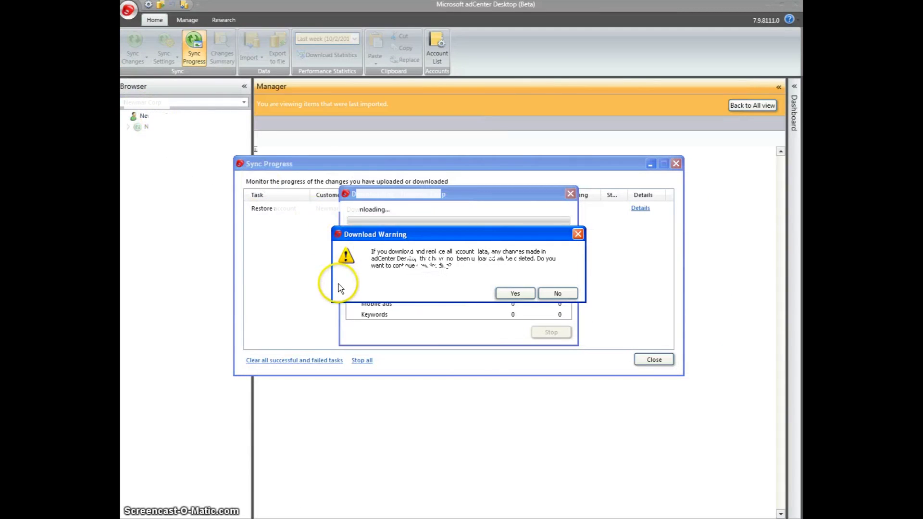
{"action": "left_click", "coordinate": [522, 293]}
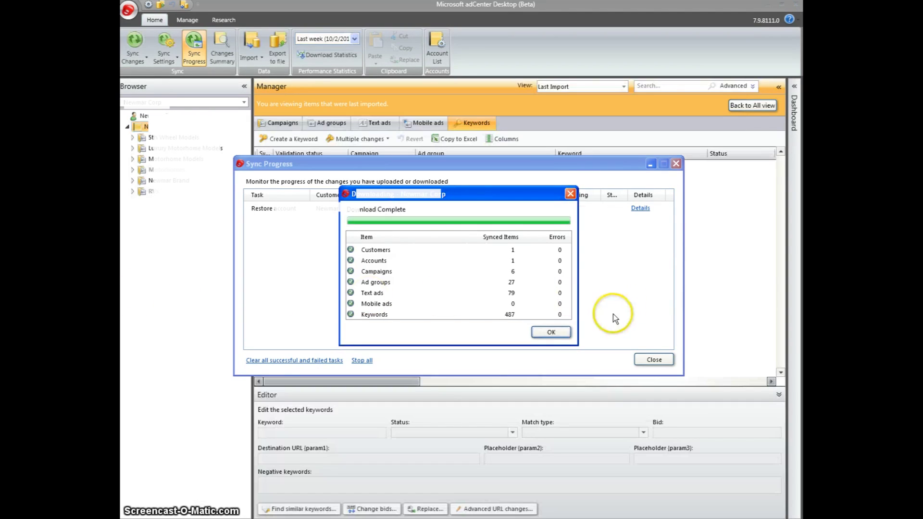
Step: Dismiss the restore summary of 487 keywords and show all keywords instead of the last import
{"action": "left_click", "coordinate": [552, 331]}
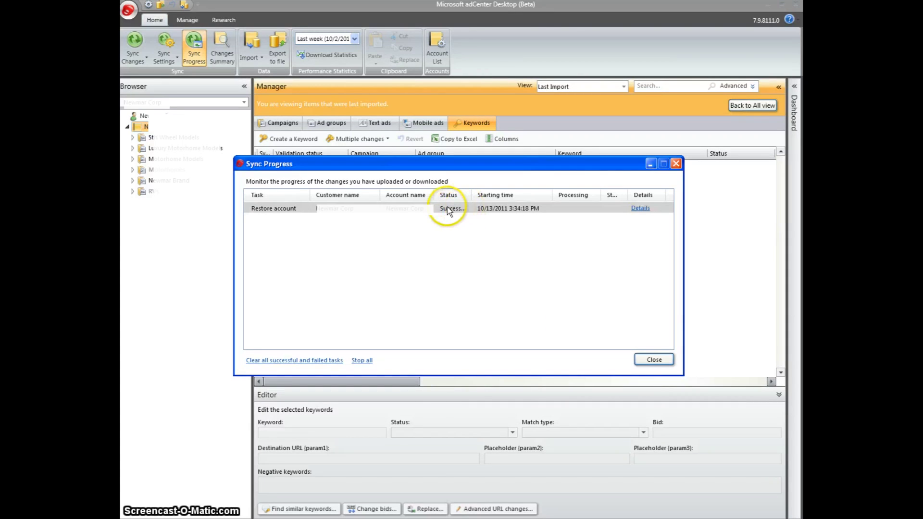
{"action": "left_click", "coordinate": [639, 208]}
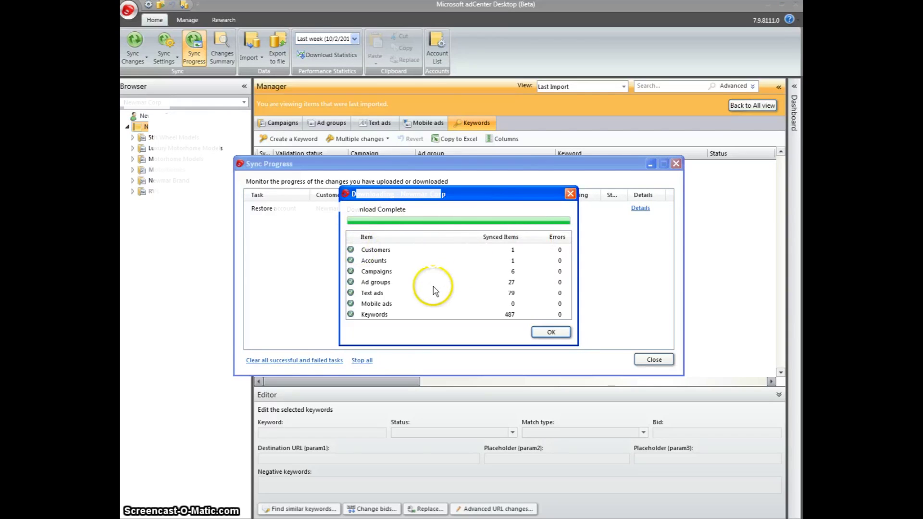
{"action": "left_click", "coordinate": [544, 332]}
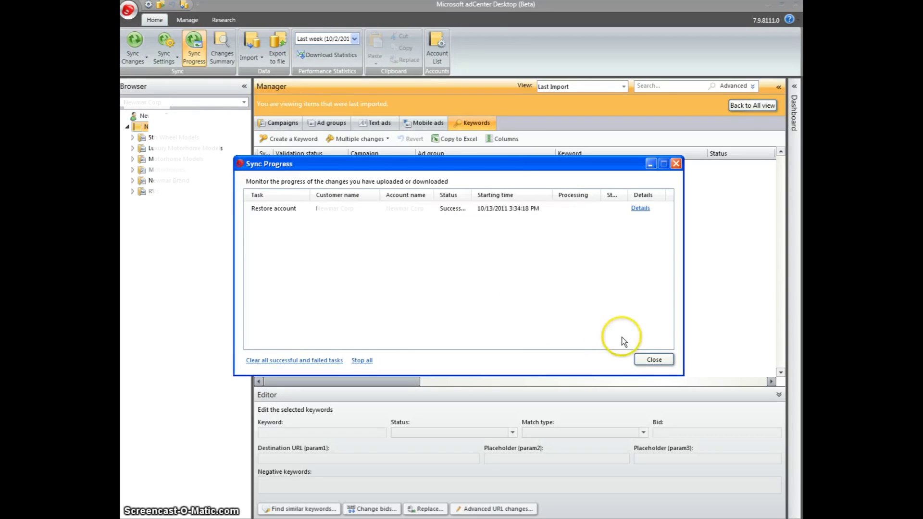
{"action": "left_click", "coordinate": [653, 360]}
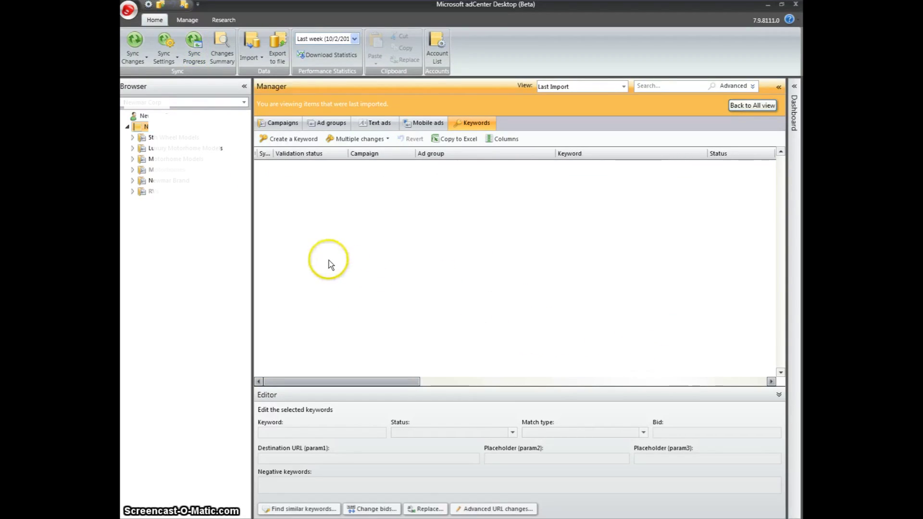
{"action": "left_click", "coordinate": [744, 107]}
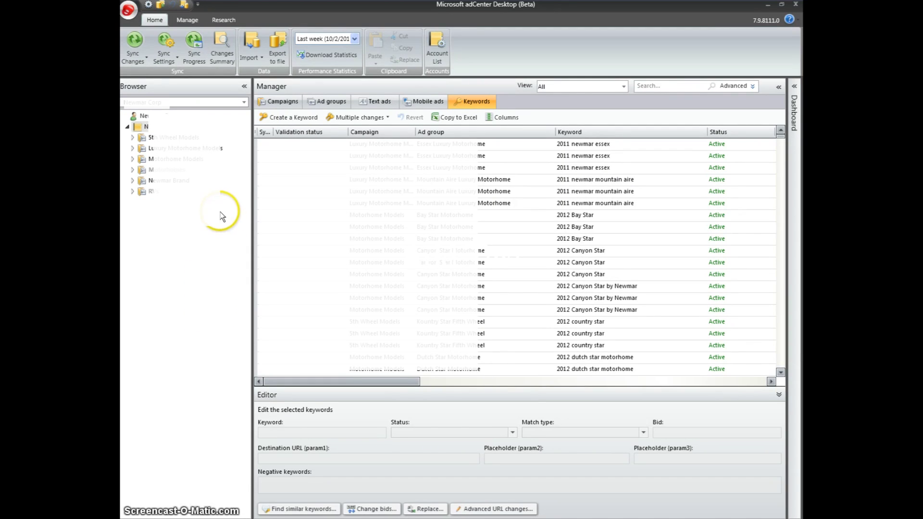
{"action": "left_click", "coordinate": [222, 44]}
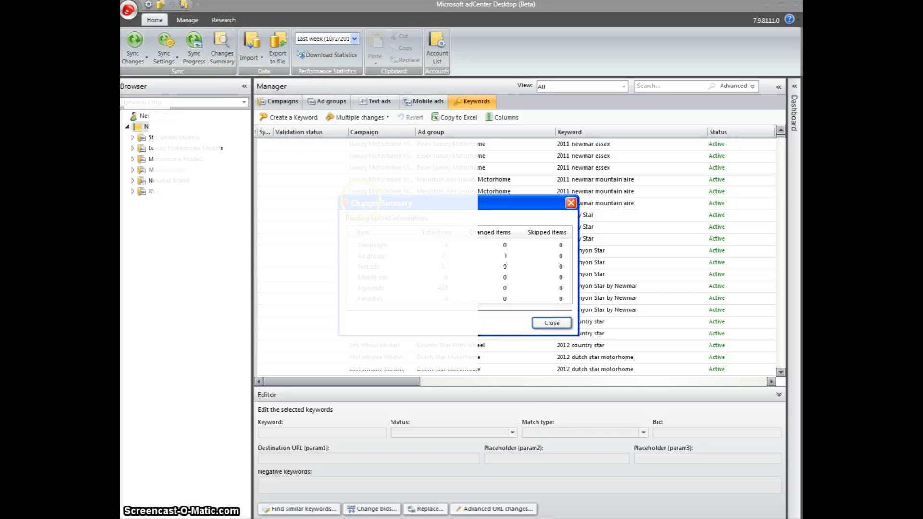
{"action": "left_click", "coordinate": [552, 323]}
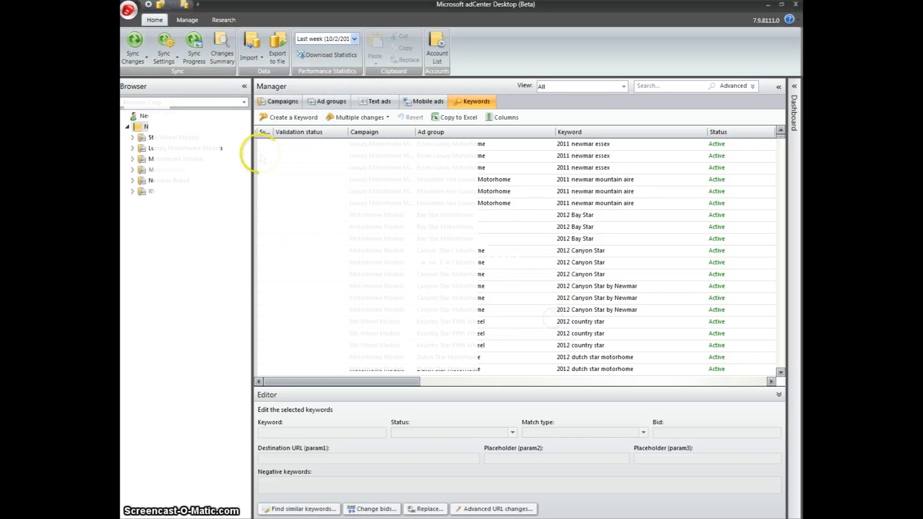
{"action": "left_click", "coordinate": [251, 58]}
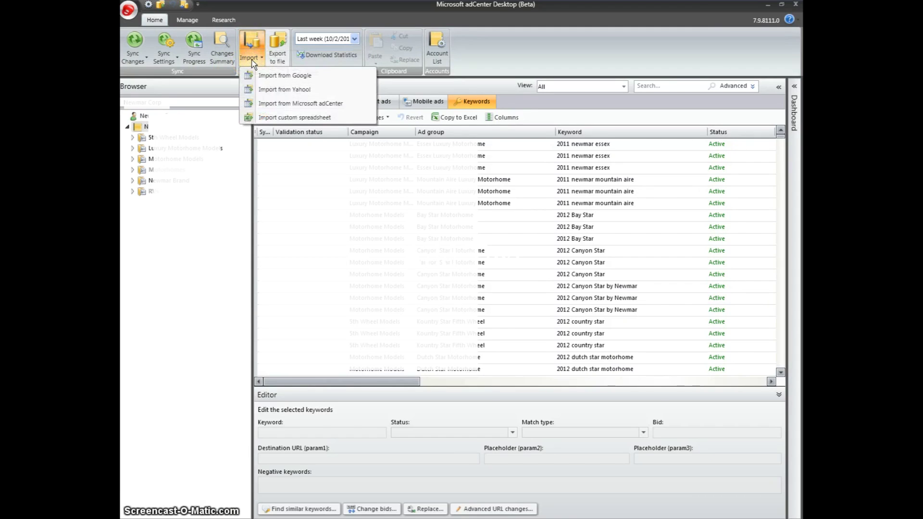
{"action": "left_click", "coordinate": [252, 62]}
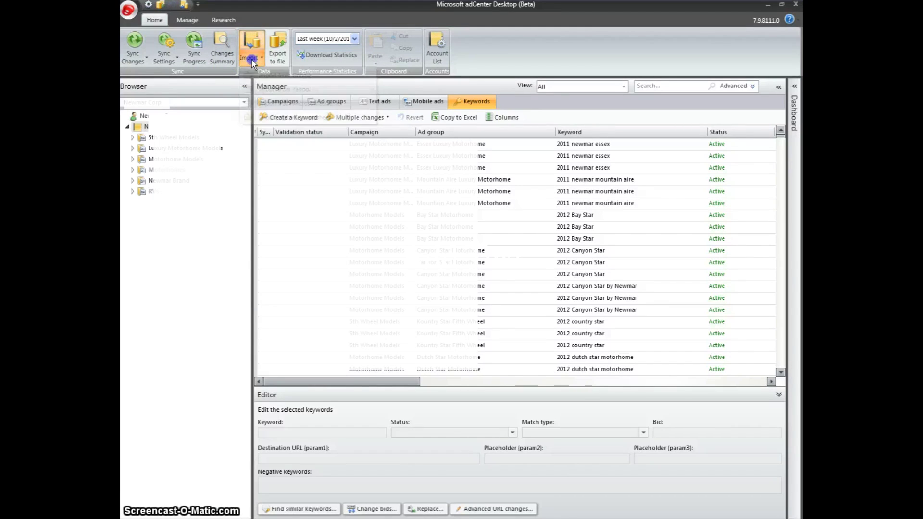
{"action": "left_click", "coordinate": [278, 56]}
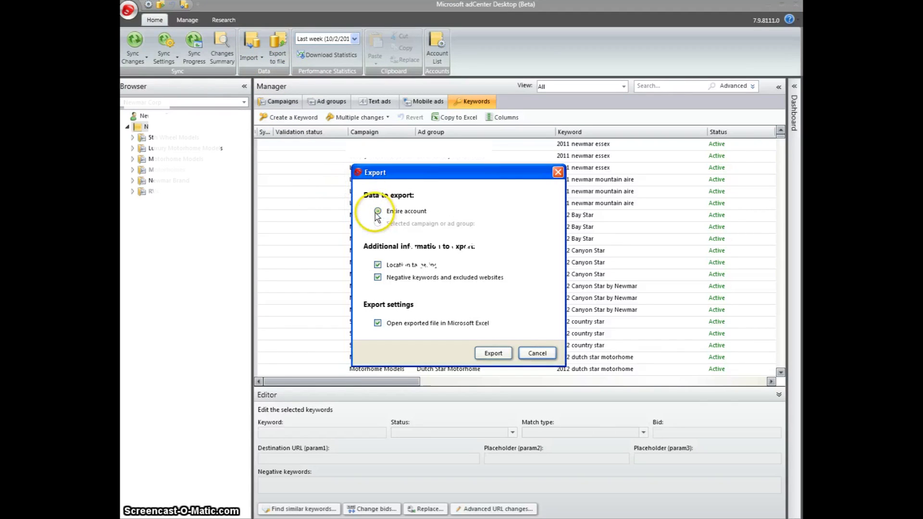
{"action": "left_click", "coordinate": [377, 265]}
{"action": "left_click", "coordinate": [377, 278]}
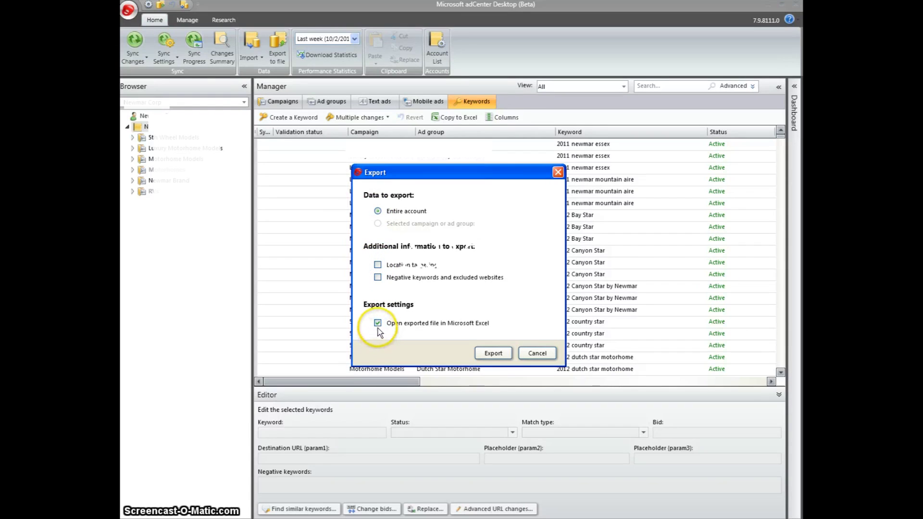
{"action": "left_click", "coordinate": [530, 353]}
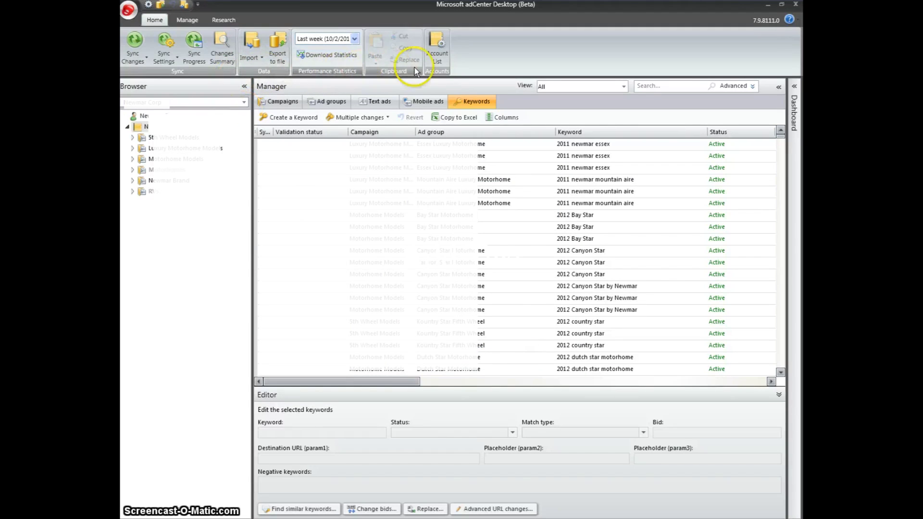
{"action": "left_click", "coordinate": [437, 55]}
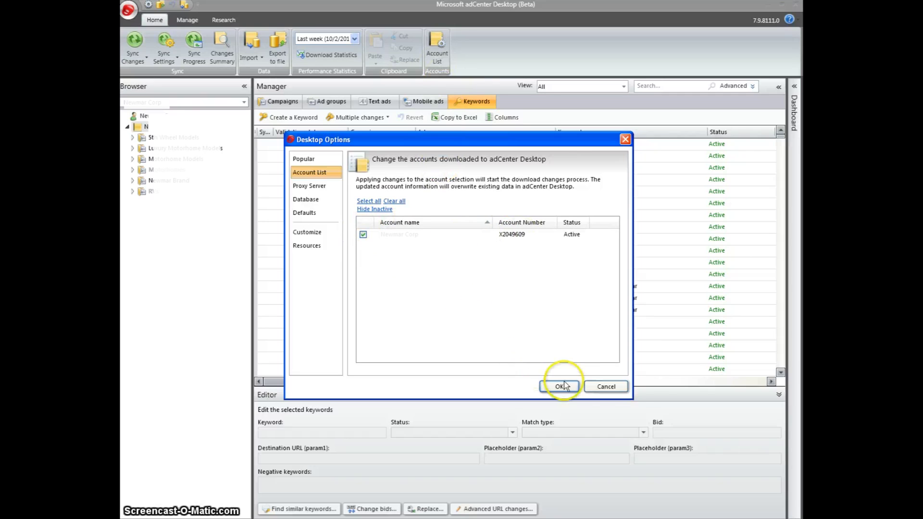
{"action": "left_click", "coordinate": [607, 388]}
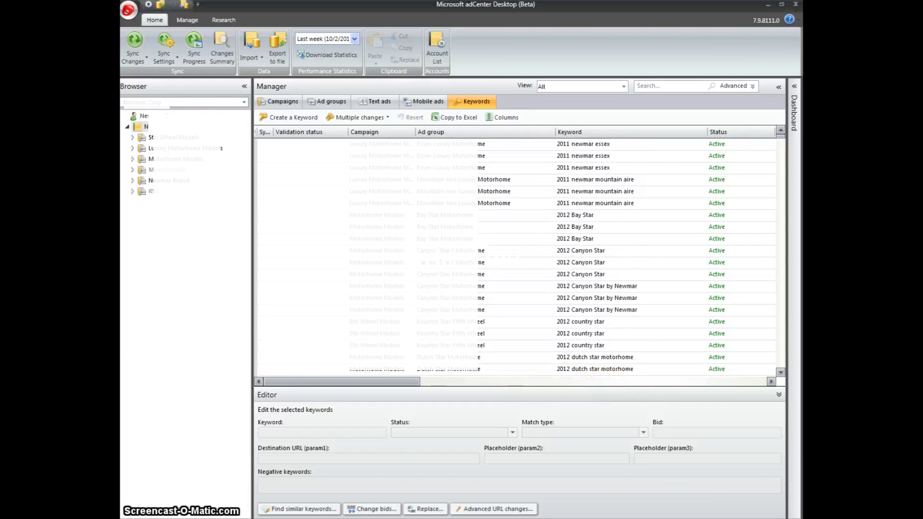
{"action": "left_click", "coordinate": [179, 20]}
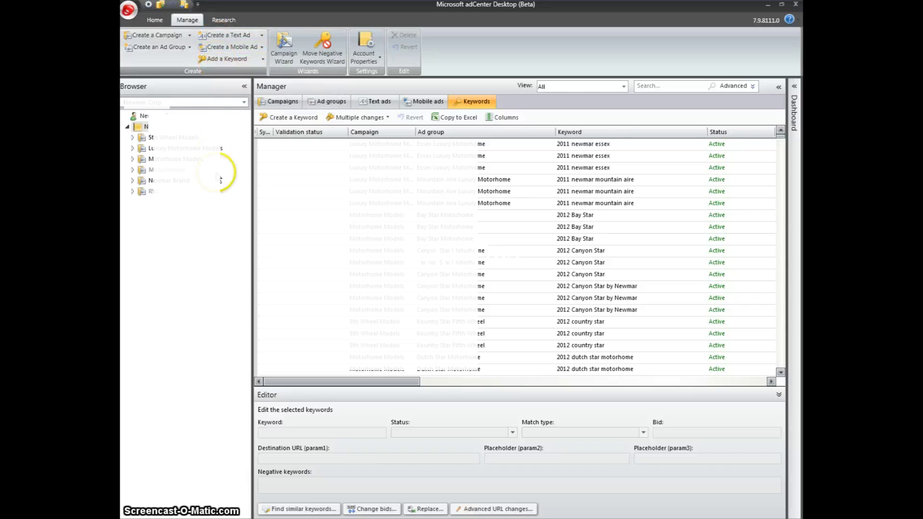
Step: Open and cancel the Move Negative Keywords wizard, then check the Account Properties options
{"action": "left_click", "coordinate": [321, 53]}
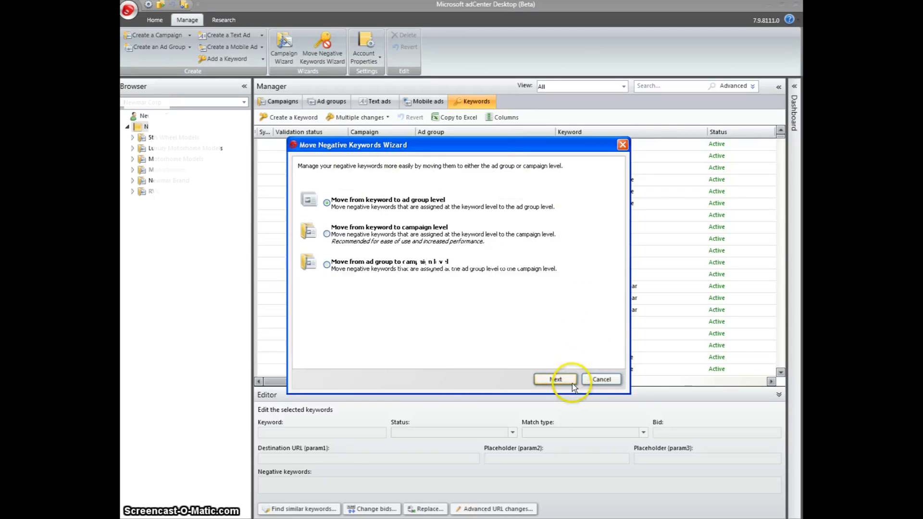
{"action": "left_click", "coordinate": [602, 380]}
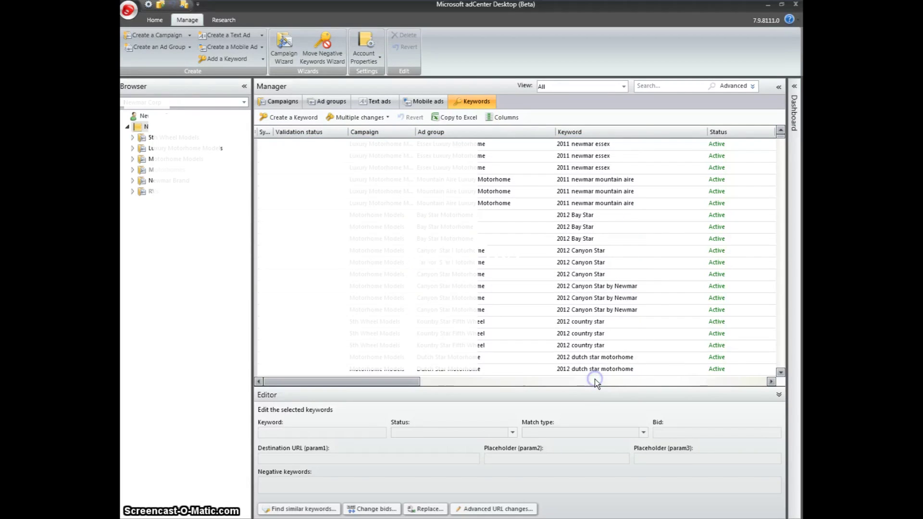
{"action": "left_click", "coordinate": [364, 60]}
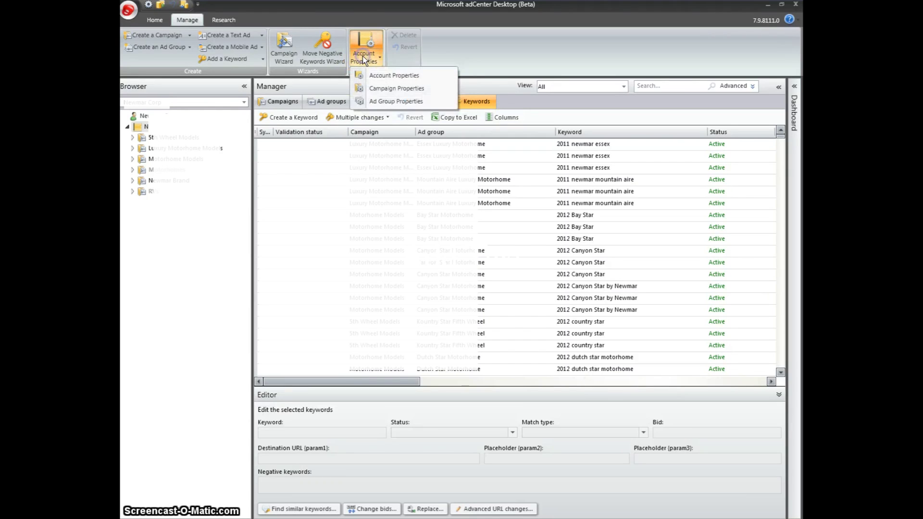
{"action": "left_click", "coordinate": [316, 153]}
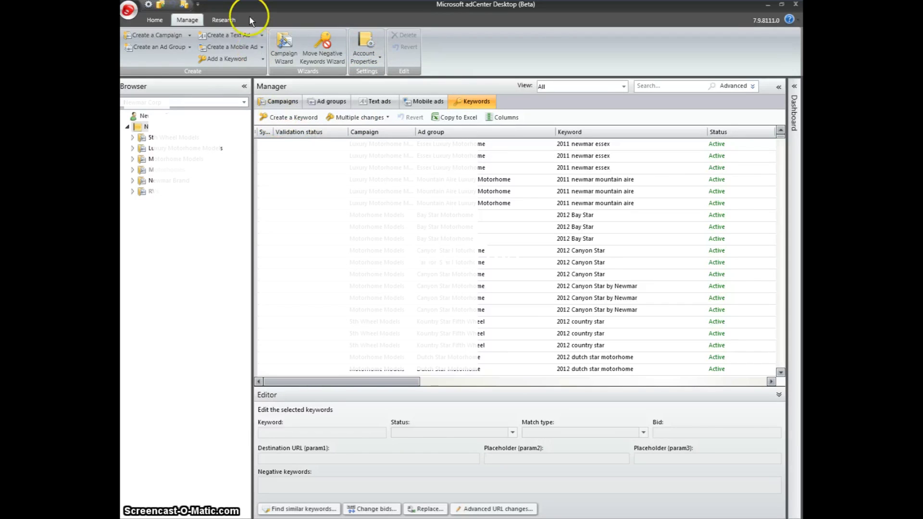
Step: Look over the keyword research tools, then return to the Home sync and data tools
{"action": "left_click", "coordinate": [224, 20]}
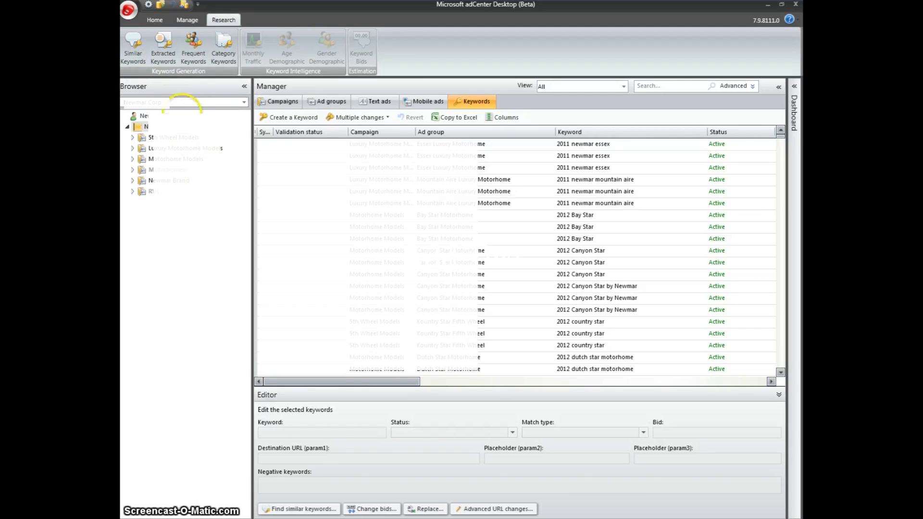
{"action": "left_click", "coordinate": [156, 19]}
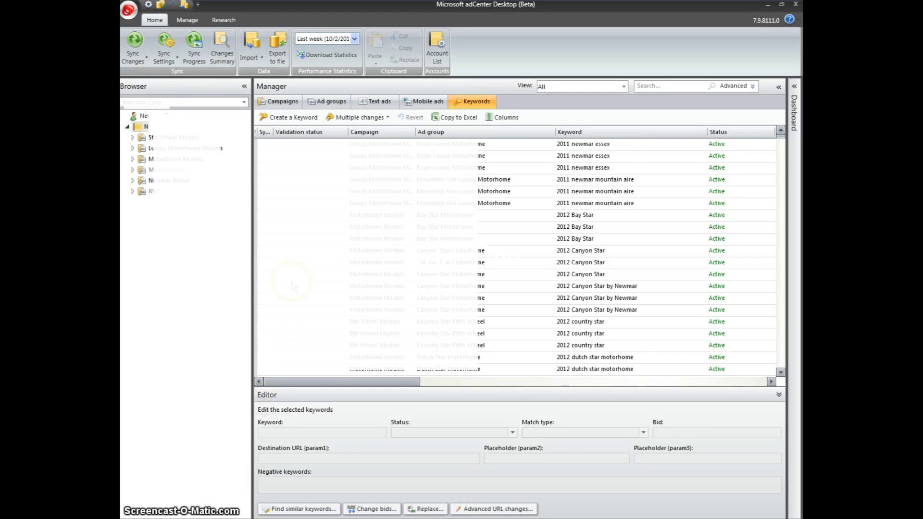
Step: Raise the 2011 newmar essex keyword bids by 5 percent, to 1.07, 1.13 and 1.20
{"action": "left_click", "coordinate": [327, 144]}
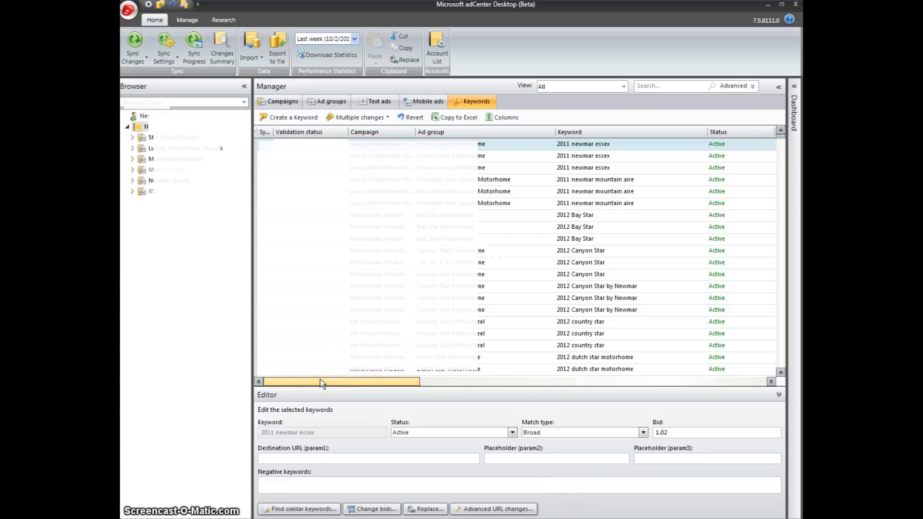
{"action": "left_click", "coordinate": [363, 509]}
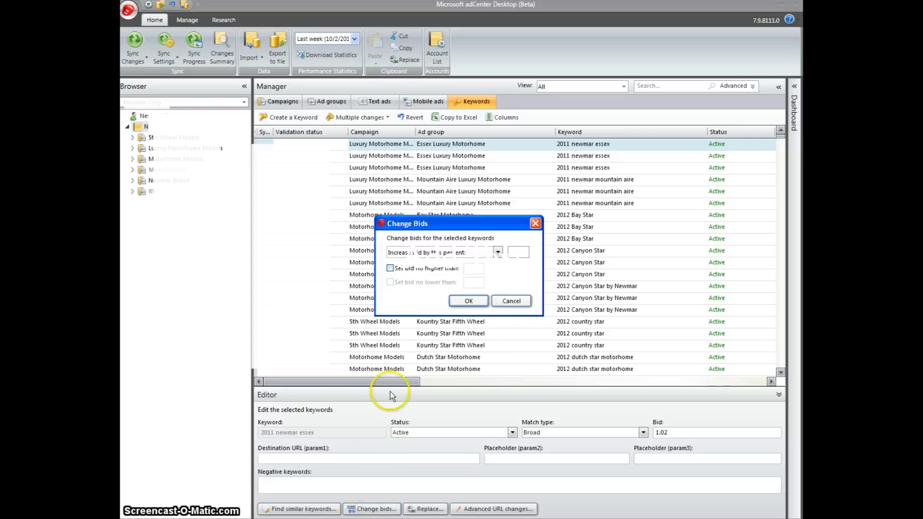
{"action": "left_click", "coordinate": [499, 252]}
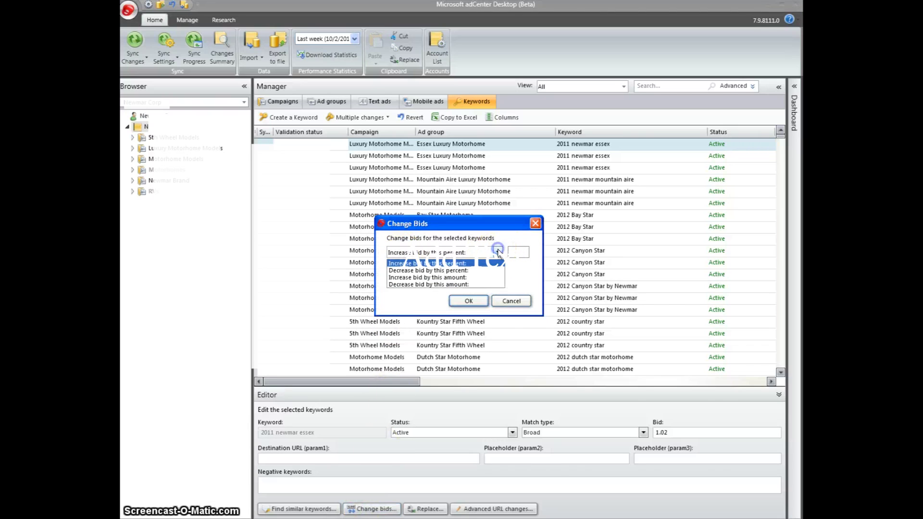
{"action": "left_click", "coordinate": [498, 252]}
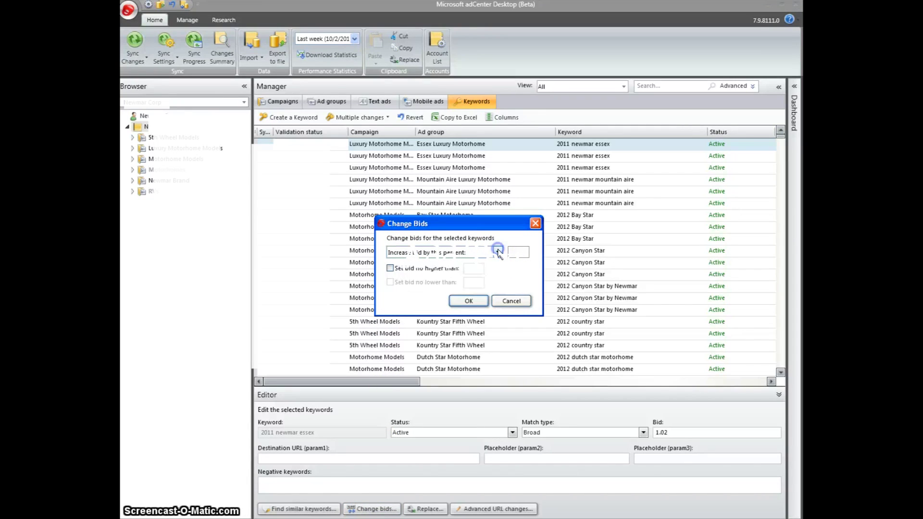
{"action": "left_click", "coordinate": [512, 250]}
{"action": "type", "text": "5"}
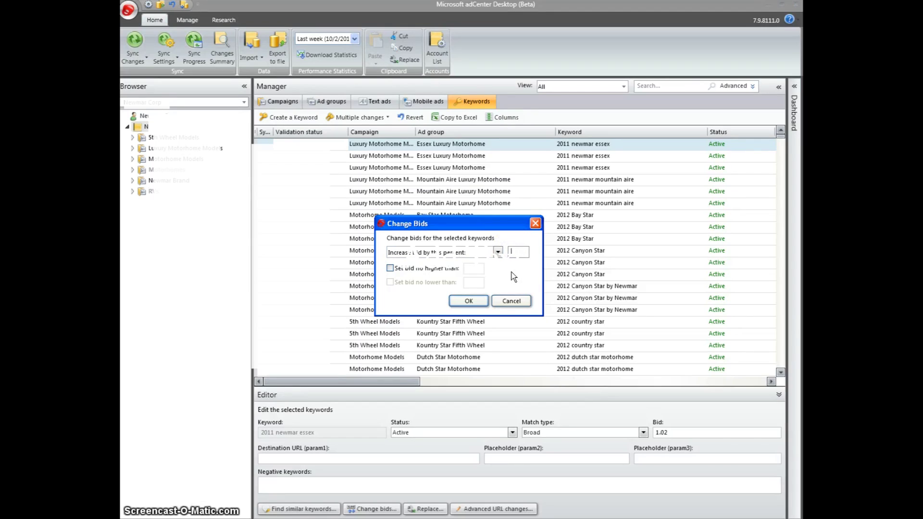
{"action": "left_click", "coordinate": [454, 300]}
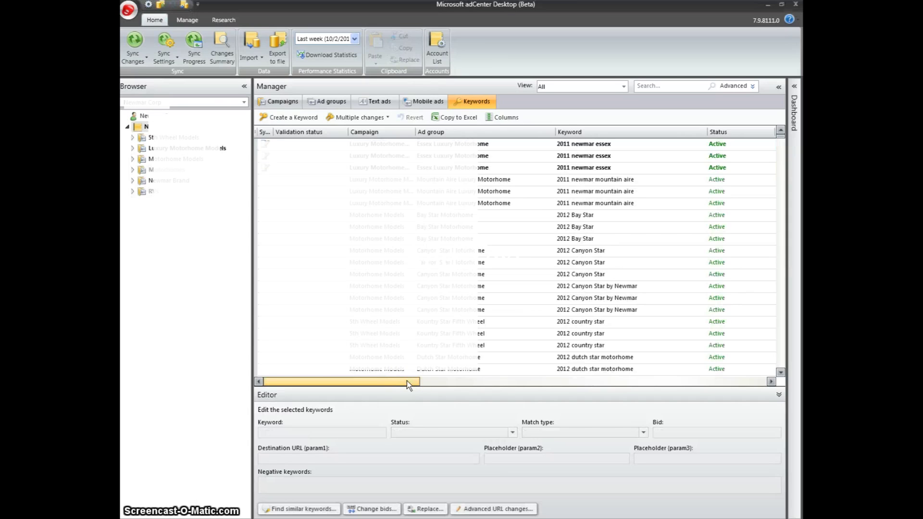
{"action": "left_click_drag", "start_coordinate": [407, 381], "coordinate": [456, 381]}
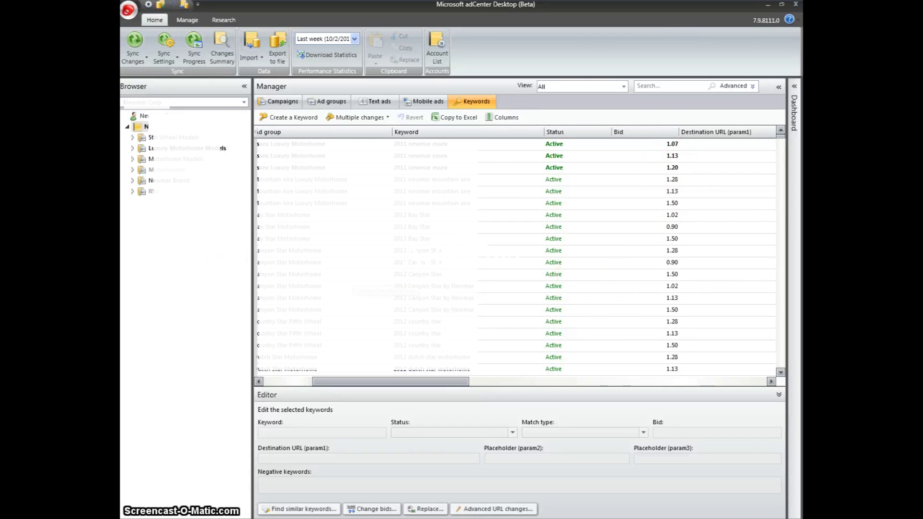
Step: Sync the pending bid changes to adCenter and close the successful sync report
{"action": "left_click", "coordinate": [131, 41]}
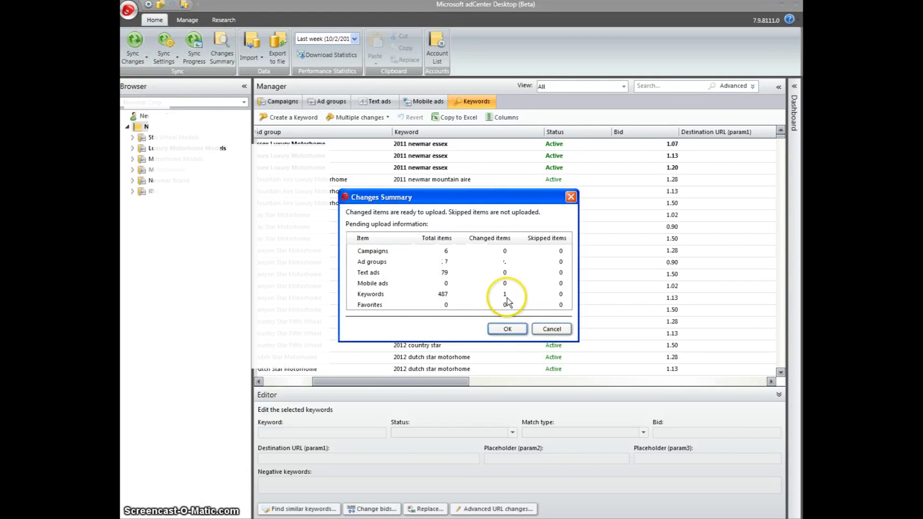
{"action": "left_click", "coordinate": [508, 330]}
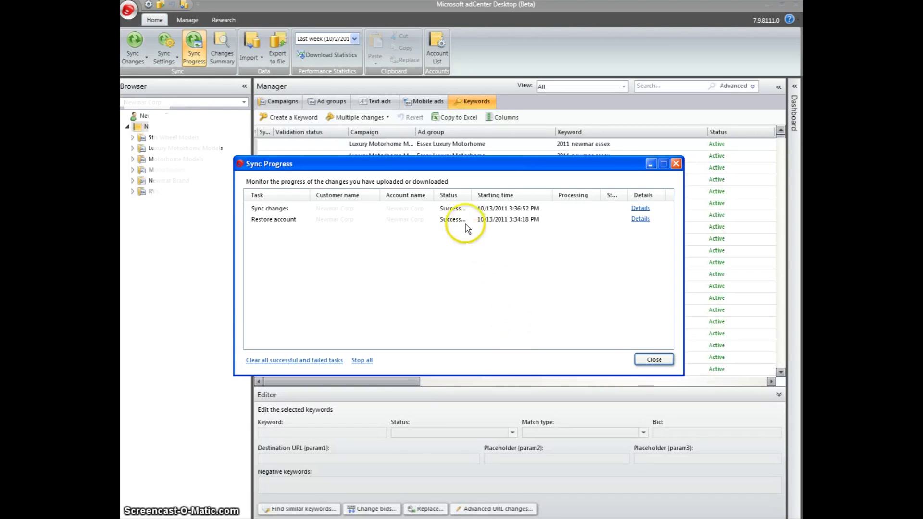
{"action": "left_click", "coordinate": [668, 363]}
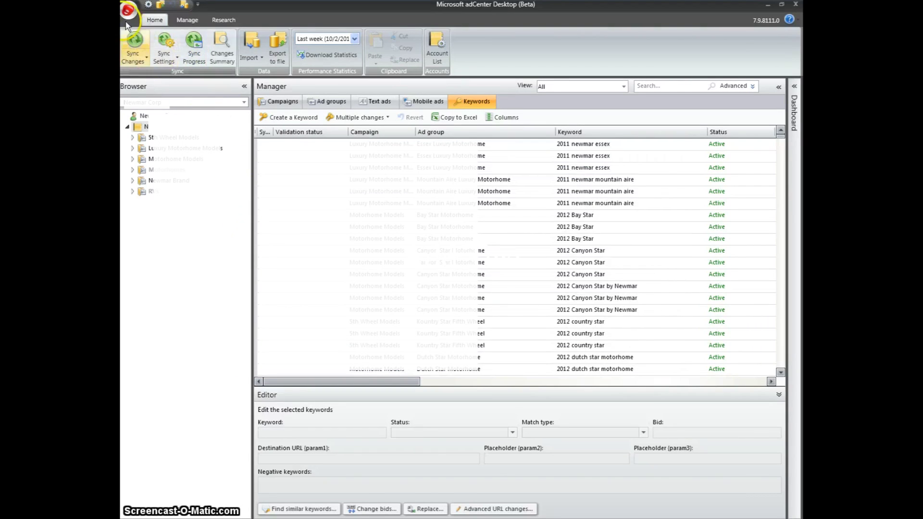
Step: Open the application orb menu showing user switching, import, export and recent ad groups
{"action": "left_click", "coordinate": [128, 11]}
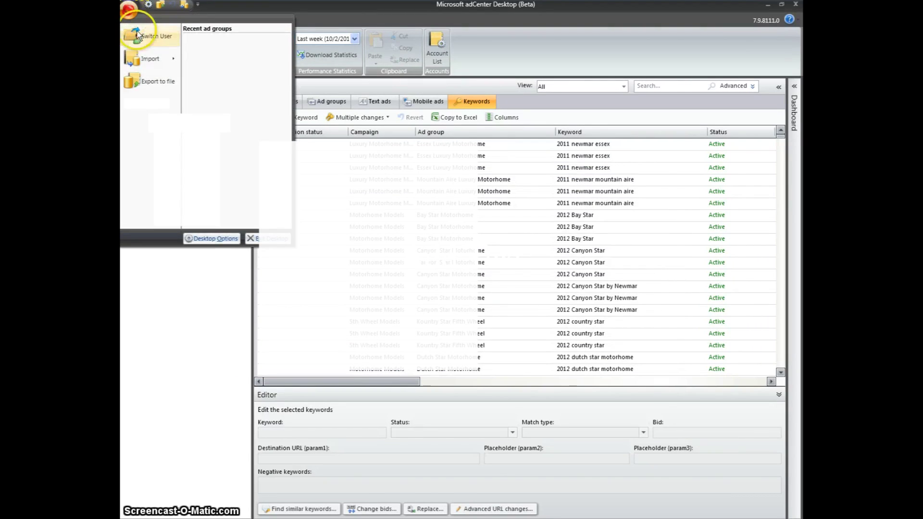